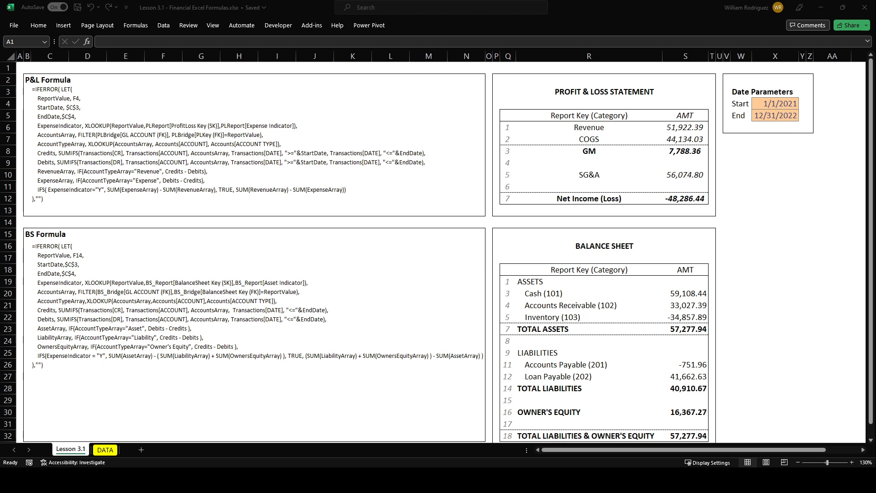
Examine the DATA sheet's tables, from the transactions through the report templates to the Profit & Loss and Balance Sheet formula sections
{"action": "left_click", "coordinate": [21, 68]}
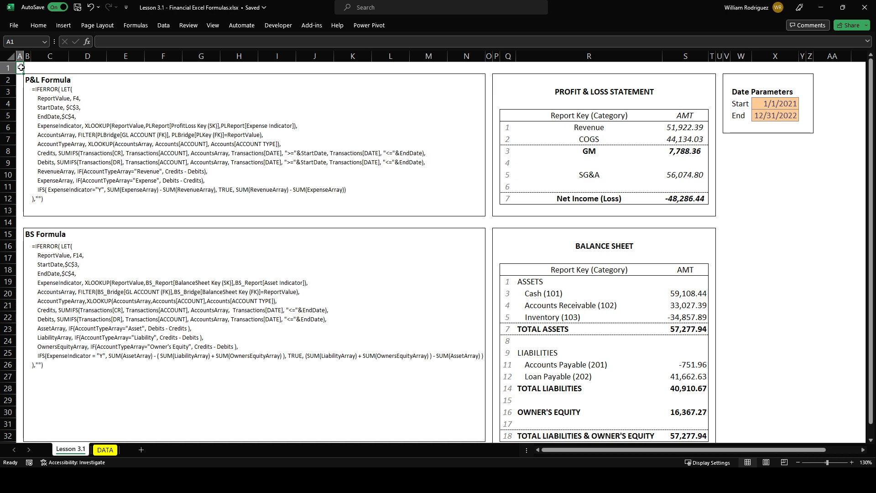
{"action": "key", "text": "ctrl+Page_Down"}
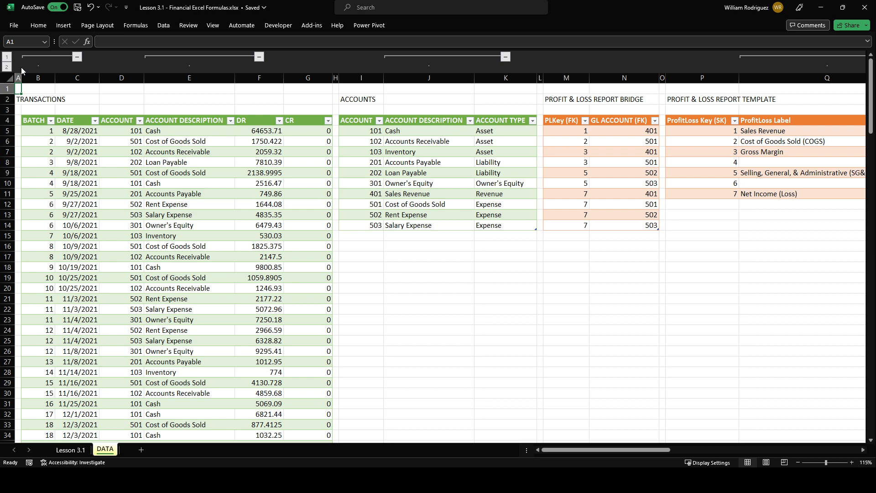
{"action": "key", "text": "Down"}
{"action": "key", "text": "ctrl+Right"}
{"action": "key", "text": "ctrl+Right"}
{"action": "key", "text": "ctrl+Right"}
{"action": "key", "text": "ctrl+Right"}
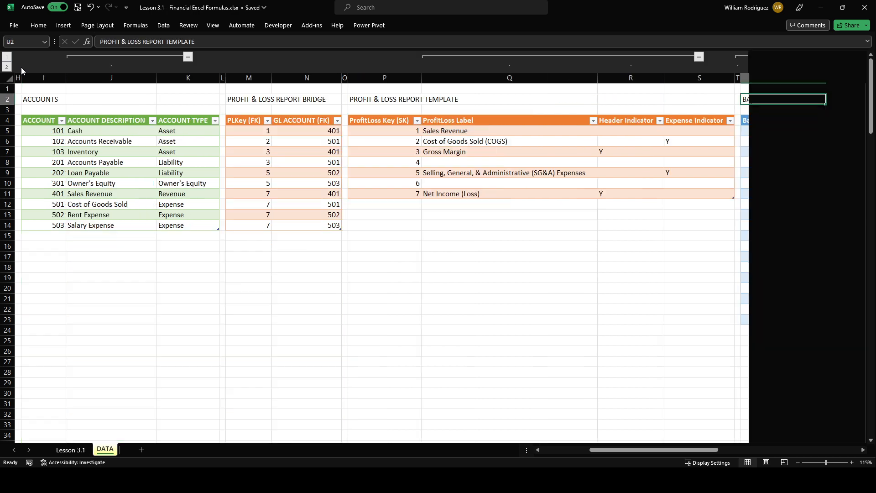
{"action": "key", "text": "ctrl+Right"}
{"action": "key", "text": "ctrl+Right"}
{"action": "key", "text": "ctrl+Right"}
{"action": "key", "text": "ctrl+Right"}
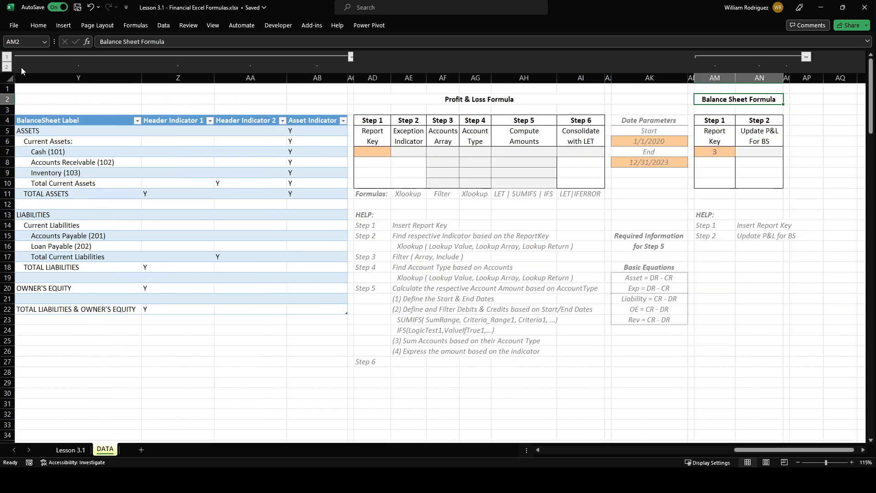
Collapse all column groups on the DATA sheet to outline level 1 and expand the formula bar
{"action": "left_click", "coordinate": [7, 57]}
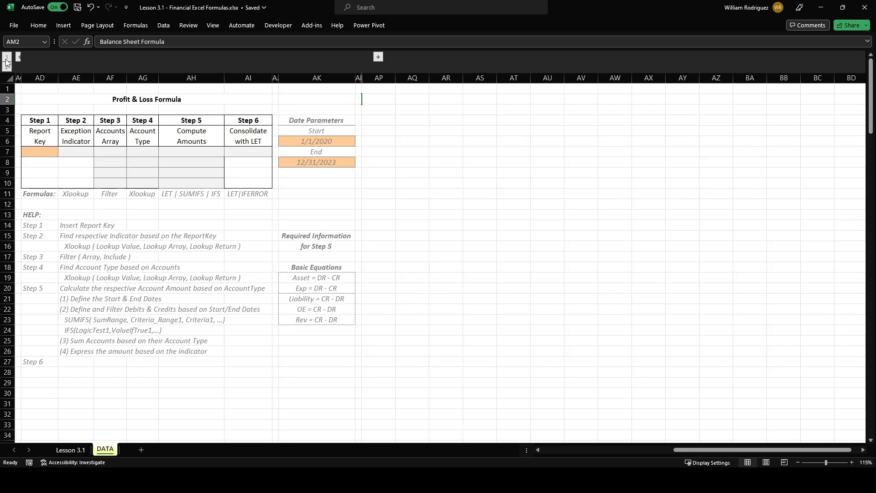
{"action": "left_click", "coordinate": [74, 85]}
{"action": "key", "text": "ctrl+Home"}
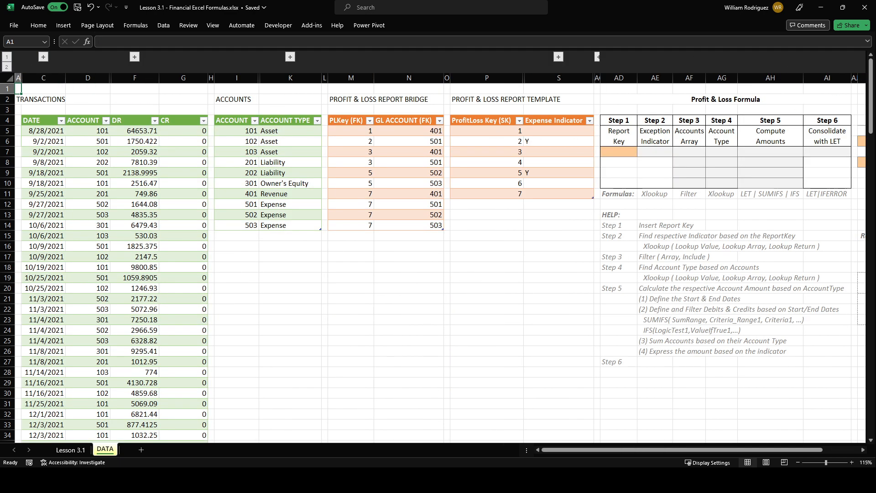
{"action": "left_click", "coordinate": [868, 42]}
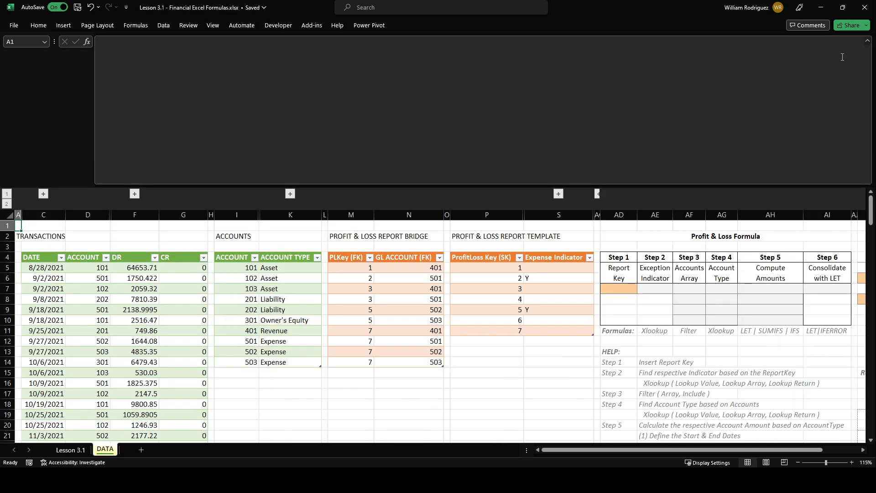
Enter 3 as the Step 1 report key in cell AD7
{"action": "left_click", "coordinate": [626, 290]}
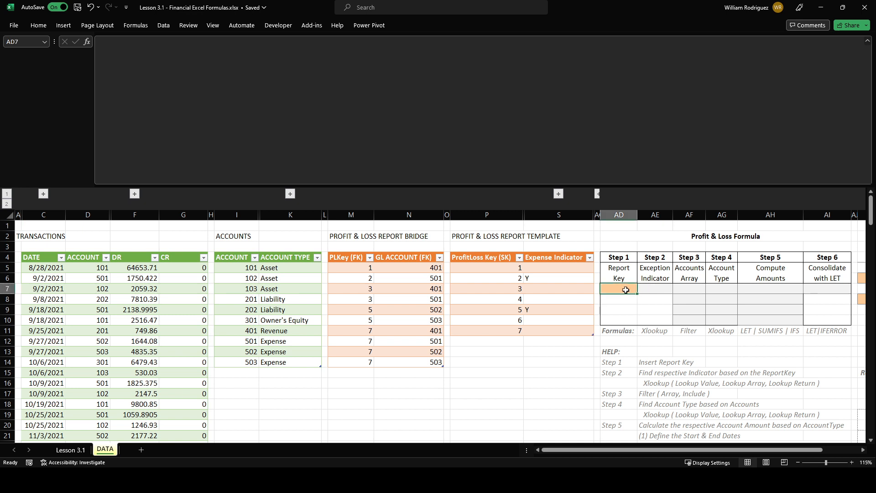
{"action": "type", "text": "3"}
{"action": "key", "text": "Tab"}
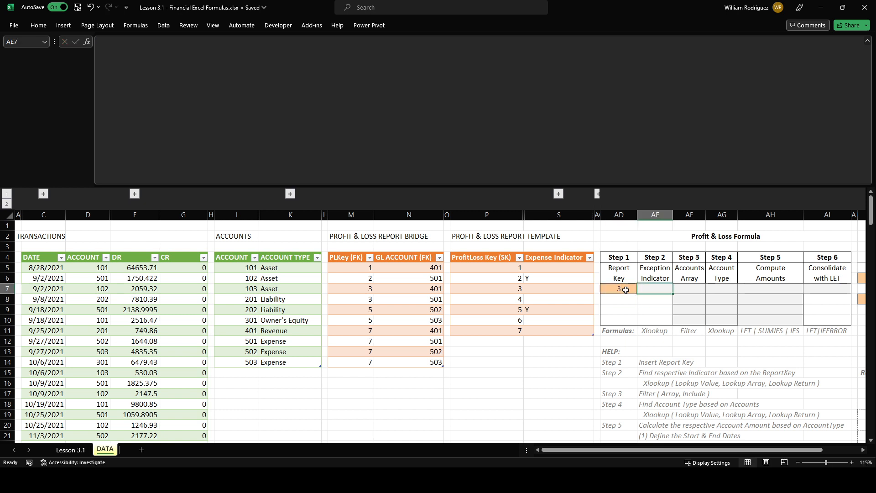
Enter =XLOOKUP(AD7,PLReport[ProfitLoss Key (SK)],PLReport[Expense Indicator]) in AE7 as the Step 2 exception indicator
{"action": "left_click", "coordinate": [466, 108]}
{"action": "type", "text": "=XLOOKUP(AD7,PLReport[ProfitLoss Key (SK)],PLReport[Expense Indicator])"}
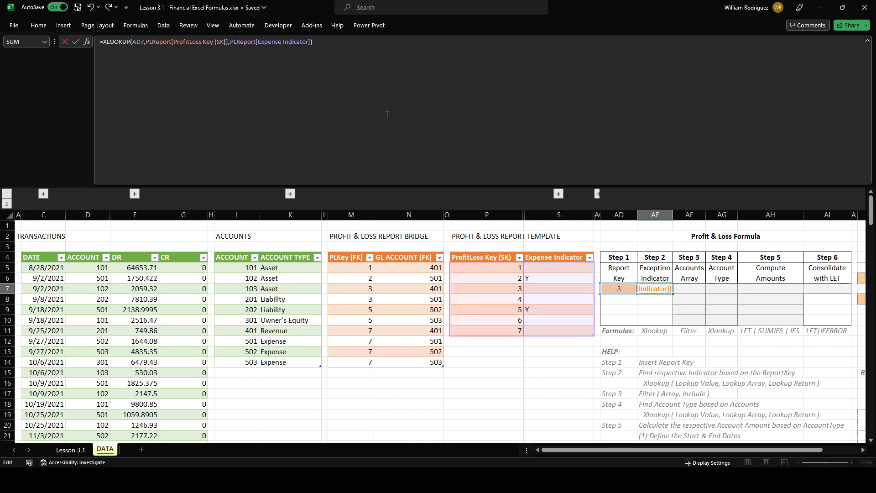
{"action": "double_click", "coordinate": [141, 44]}
{"action": "left_click_drag", "start_coordinate": [155, 44], "coordinate": [220, 43]}
{"action": "left_click", "coordinate": [235, 43]}
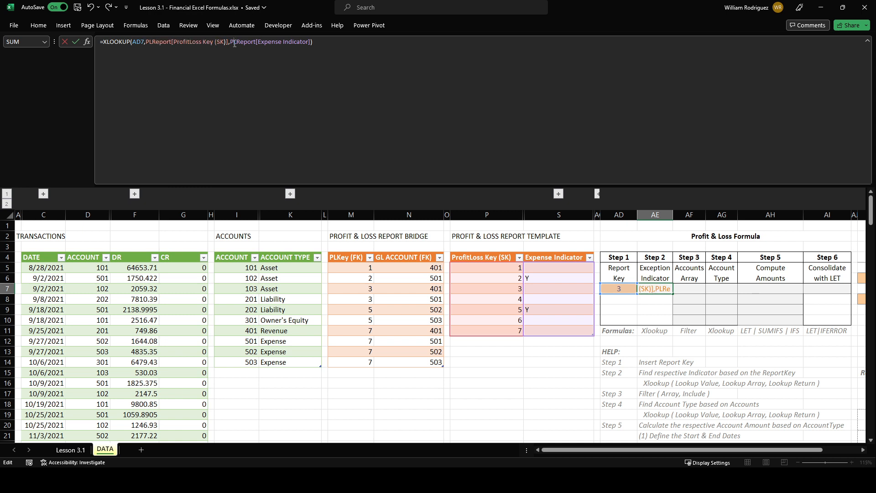
{"action": "left_click", "coordinate": [319, 43]}
{"action": "left_click", "coordinate": [76, 41]}
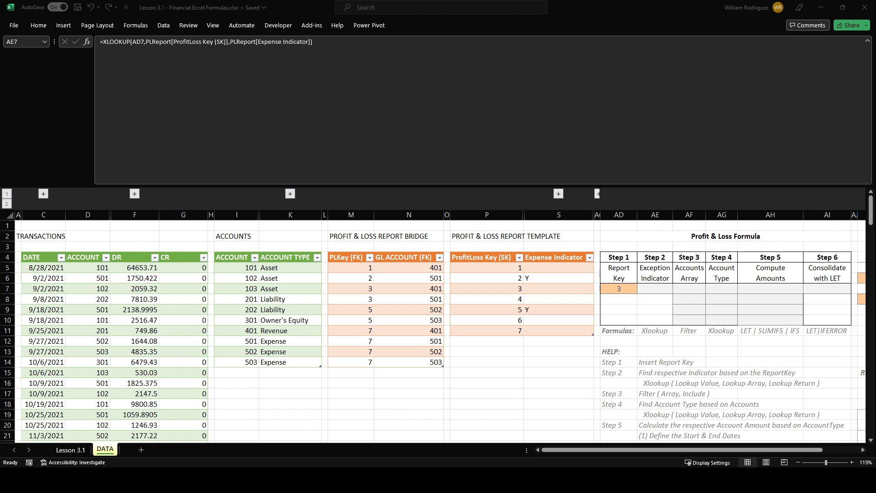
Enter =FILTER(PLBridge[GL ACCOUNT (FK)],PLBridge[PLKey (FK)]=AD7) in AF7 to build the Step 3 accounts array
{"action": "left_click", "coordinate": [681, 288]}
{"action": "left_click", "coordinate": [642, 119]}
{"action": "type", "text": "=FILTER(PLBridge[GL ACCOUNT (FK)],PLBridge[PLKey (FK)]=AD7)"}
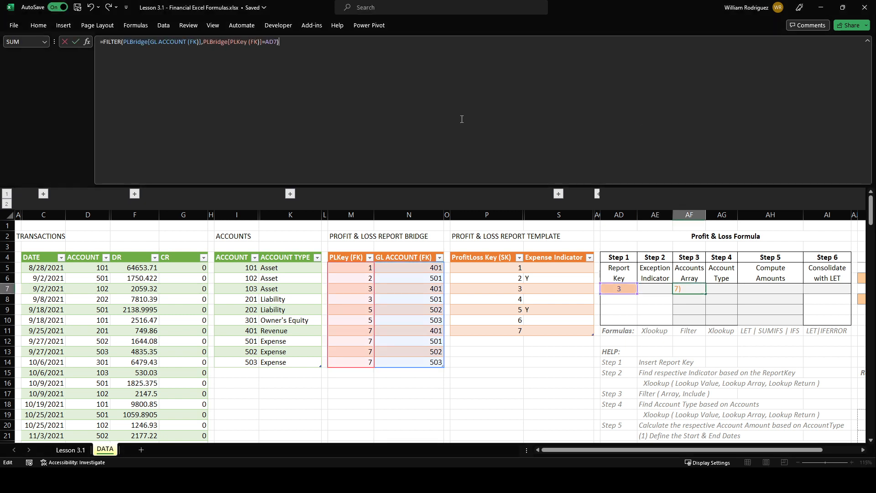
{"action": "left_click", "coordinate": [74, 41]}
{"action": "key", "text": "alt+Tab"}
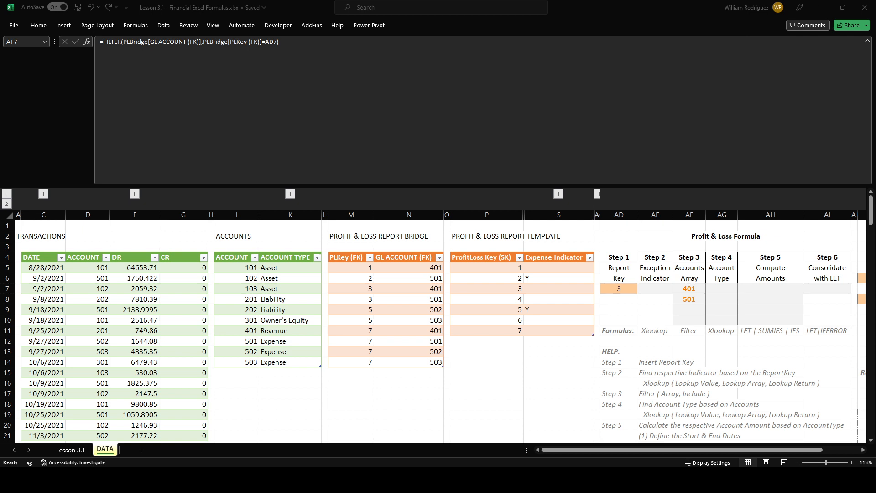
Look up the Step 4 account types with =XLOOKUP(AF7,Accounts[ACCOUNT],Accounts[ACCOUNT TYPE]) in AG7 and the same formula for AF8 in AG8
{"action": "left_click", "coordinate": [723, 290]}
{"action": "left_click", "coordinate": [609, 101]}
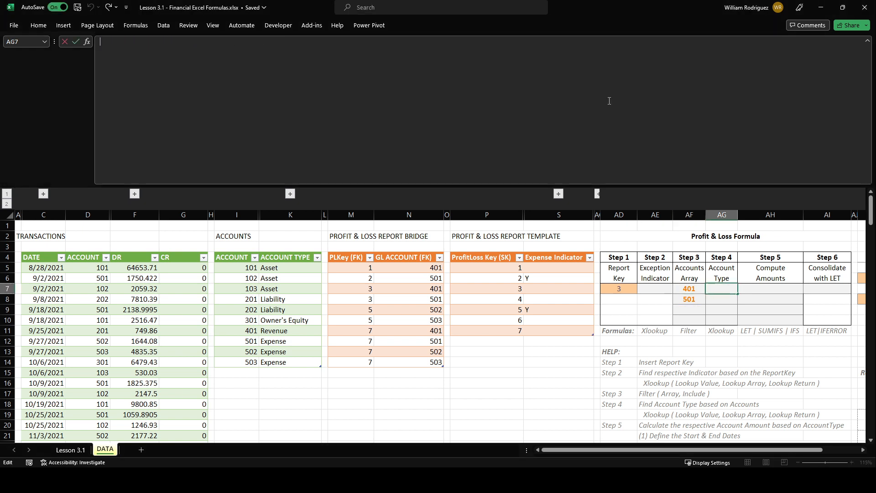
{"action": "type", "text": "=XLOOKUP(AF7,Accounts[ACCOUNT],Accounts[ACCOUNT TYPE])"}
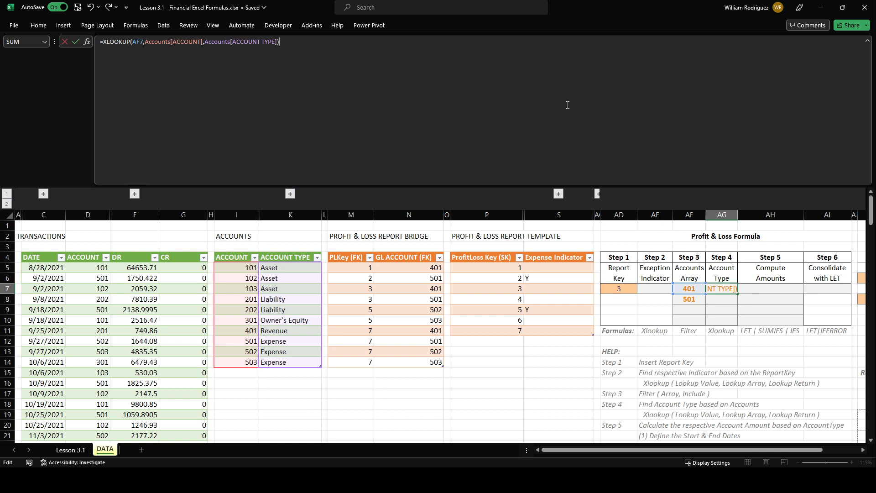
{"action": "key", "text": "Return"}
{"action": "type", "text": "=XLOOKUP(AF8,Accounts[ACCOUNT],Accounts[ACCOUNT TYPE])"}
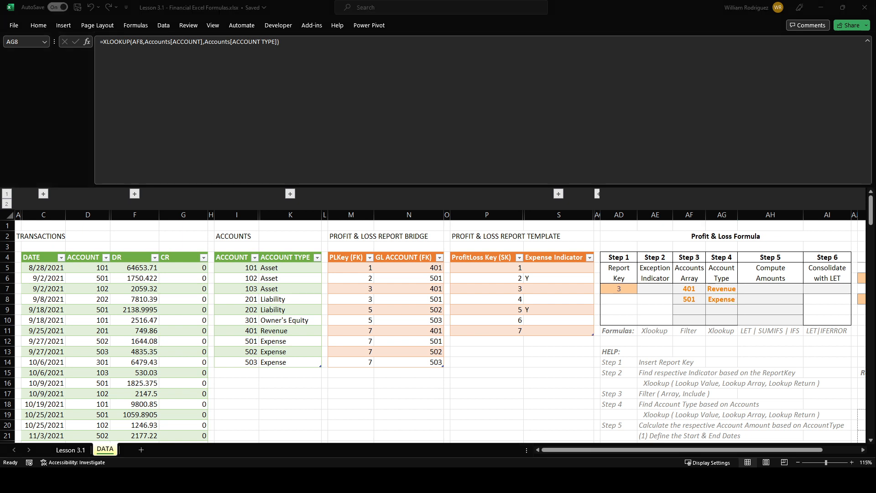
Write a LET formula in AH7 using dates $AK$6 and $AK$8, SUMIFS credits and debits for AF7, AG7-based arrays, and an IFS equation testing $AE$7="Y"
{"action": "left_click", "coordinate": [763, 288]}
{"action": "left_click", "coordinate": [702, 136]}
{"action": "type", "text": "= LET(     StartDate,$AK$6,     EndDate,$AK$8,     Credits, SUMIFS(Transactions[CR], Transactions[ACCOUNT], AF7, Transactions[DATE], \">=\"&StartDate, Transactions[DATE], \"<=\"&EndDate),     Debits, SUMIFS(Transactions[DR], Transactions[ACCOUNT], AF7, Transactions[DATE], \">=\"&StartDate, Transactions[DATE], \"<=\"&EndDate),     RevenueArray, IF(AG7=\"Revenue\", Credits - Debits),     ExpenseArray, IF(AG7=\"Expense\", Debits - Credits),     PLEquation, IFS( $AE$7=\"Y\", SUM(ExpenseArray) - SUM(RevenueArray), TRUE, SUM(RevenueArray) - SUM(ExpenseArray)),     PLEquation )"}
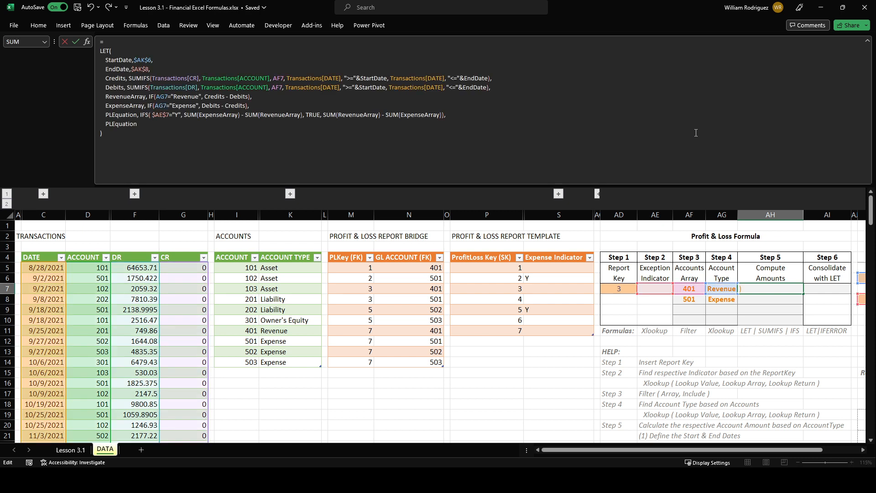
Examine the start and end date variables and the Credits and Debits SUMIFS definitions in the AH7 formula
{"action": "double_click", "coordinate": [104, 50]}
{"action": "double_click", "coordinate": [120, 60]}
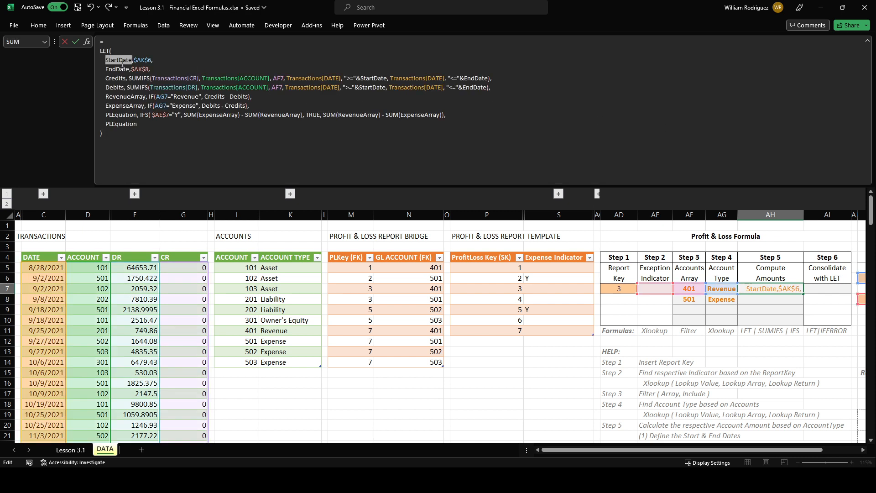
{"action": "double_click", "coordinate": [118, 68]}
{"action": "double_click", "coordinate": [145, 60]}
{"action": "left_click_drag", "start_coordinate": [106, 80], "coordinate": [493, 86]}
{"action": "left_click", "coordinate": [493, 86]}
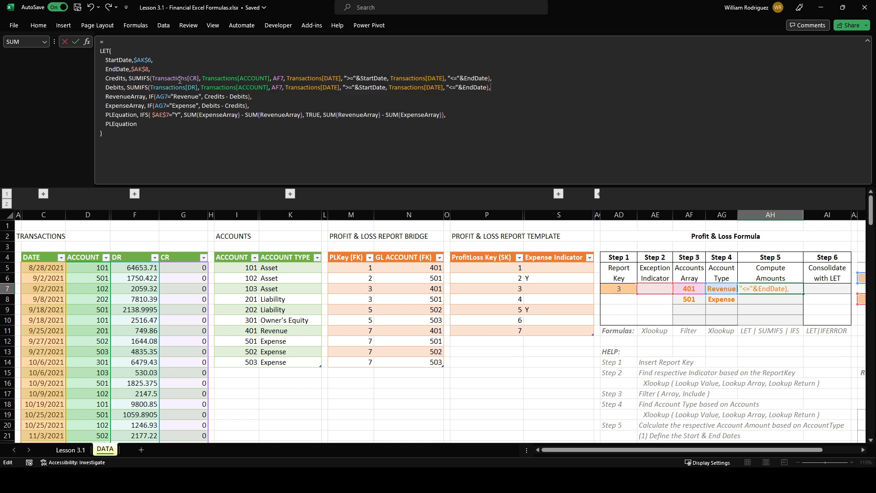
{"action": "left_click_drag", "start_coordinate": [127, 80], "coordinate": [491, 78]}
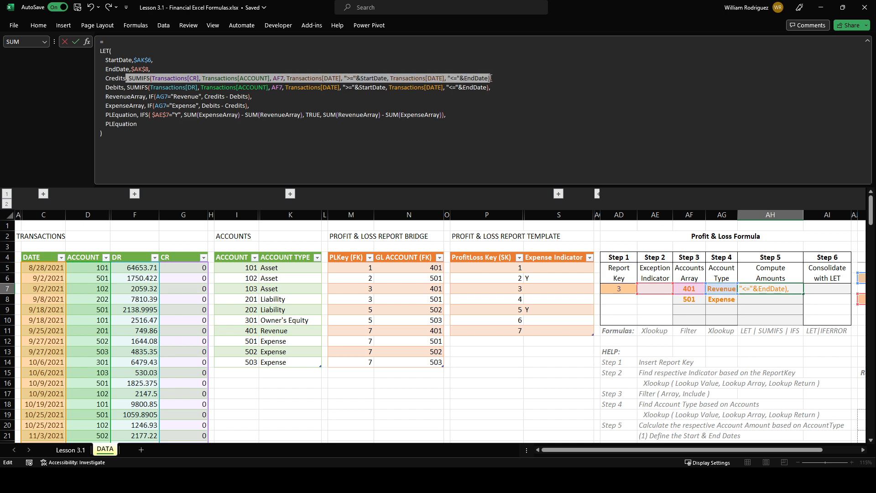
{"action": "double_click", "coordinate": [172, 88]}
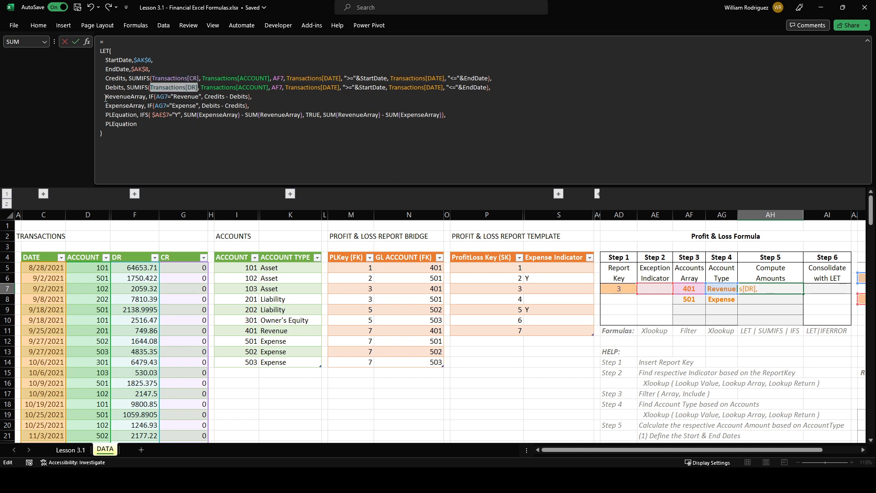
Examine the RevenueArray, ExpenseArray and PLEquation definitions in the AH7 formula
{"action": "left_click", "coordinate": [105, 98]}
{"action": "double_click", "coordinate": [107, 97]}
{"action": "double_click", "coordinate": [121, 105]}
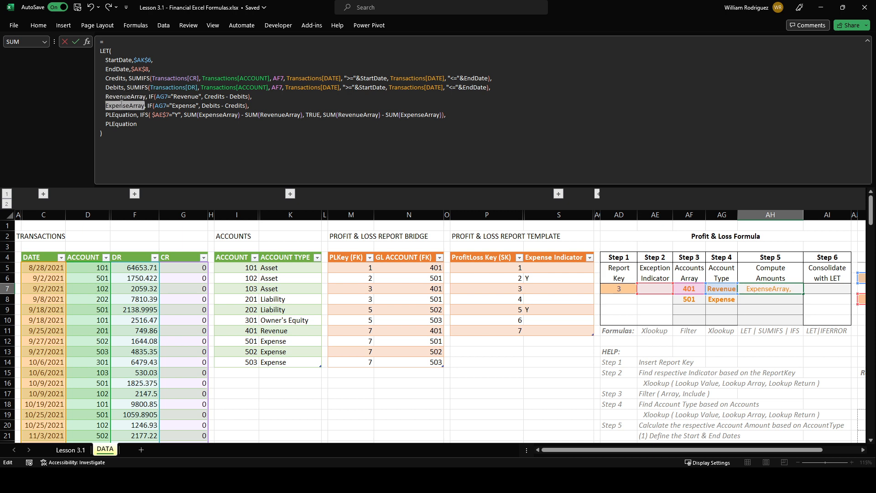
{"action": "double_click", "coordinate": [178, 98]}
{"action": "double_click", "coordinate": [183, 104]}
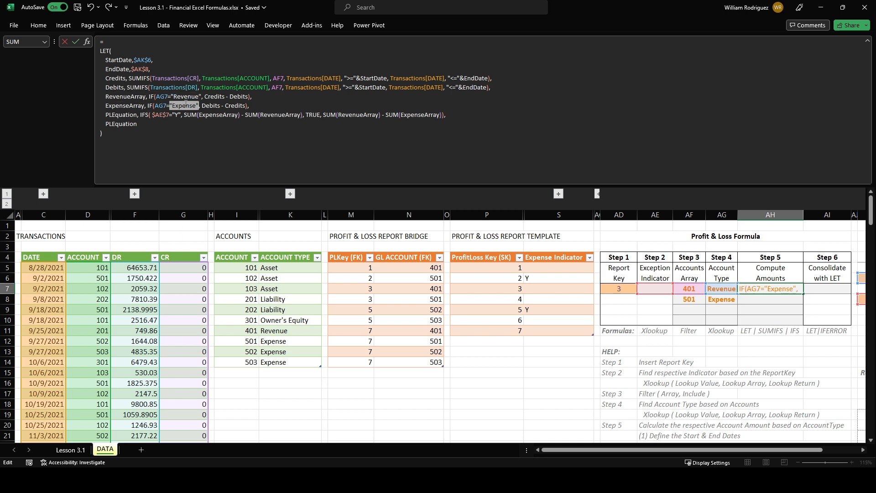
{"action": "left_click", "coordinate": [210, 97]}
{"action": "left_click_drag", "start_coordinate": [210, 96], "coordinate": [247, 97]}
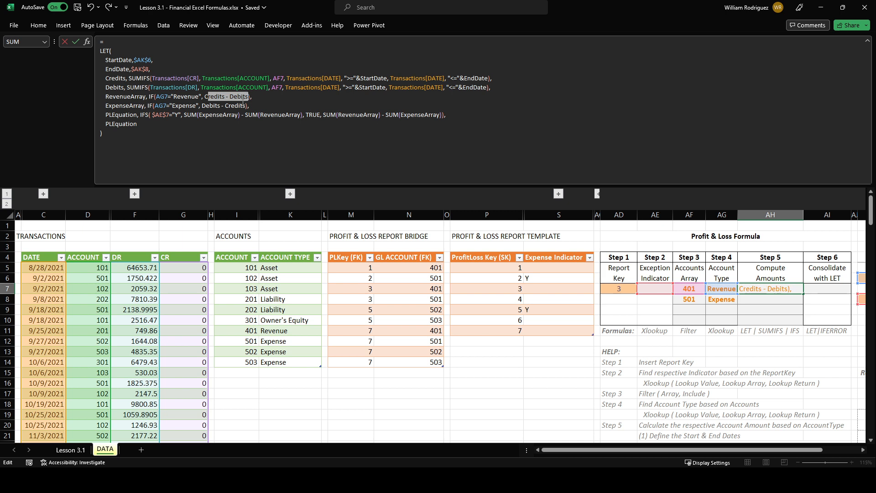
{"action": "left_click", "coordinate": [242, 105]}
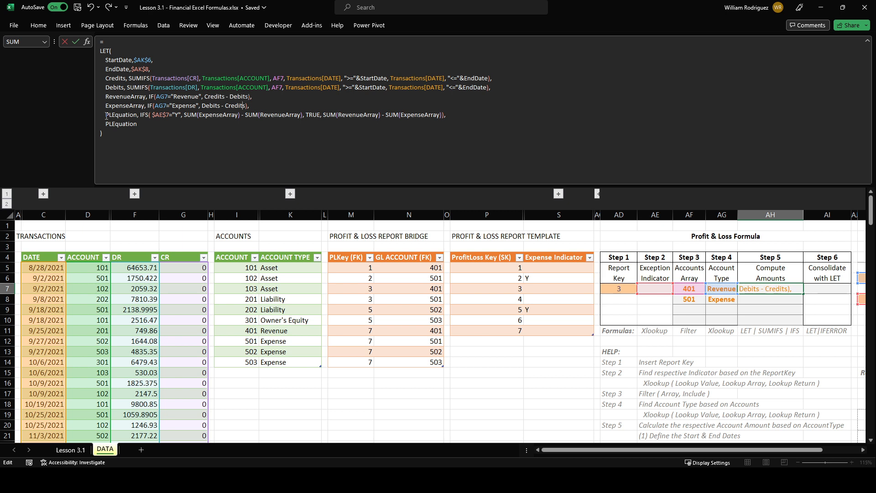
{"action": "left_click_drag", "start_coordinate": [103, 115], "coordinate": [411, 114]}
{"action": "left_click", "coordinate": [182, 90]}
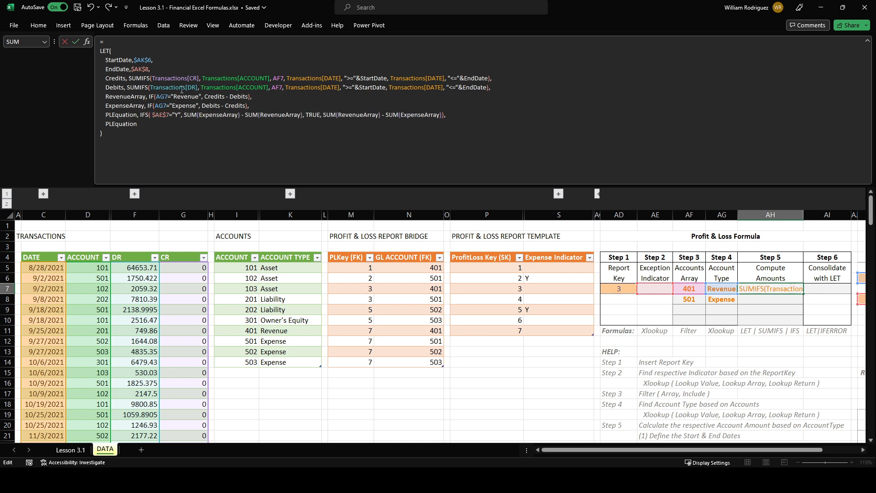
Commit the LET formula in AH7 and fill it down to AH8
{"action": "left_click", "coordinate": [73, 42]}
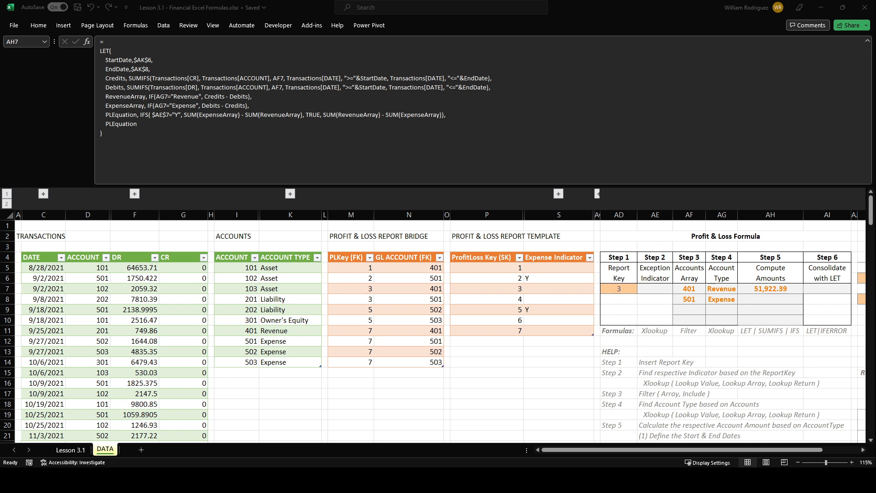
{"action": "left_click", "coordinate": [825, 287]}
{"action": "left_click", "coordinate": [787, 298]}
{"action": "key", "text": "ctrl+d"}
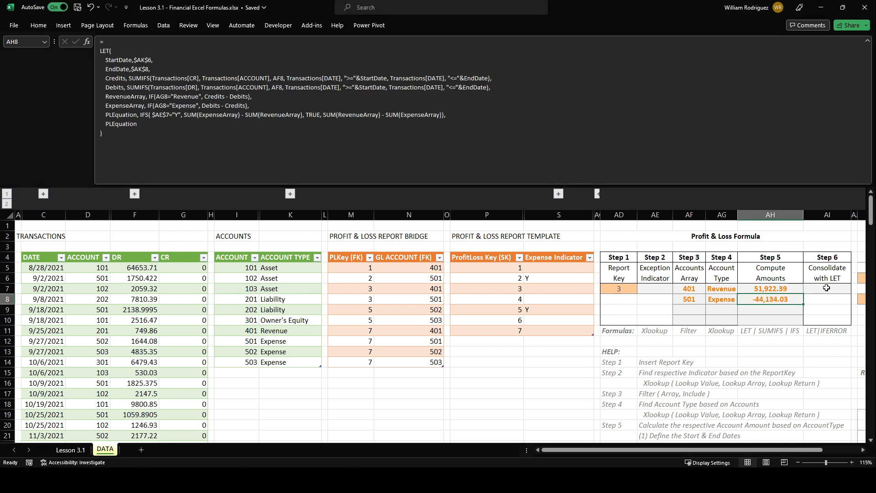
Write an IFERROR(LET()) formula in AI7 combining ReportKey AD7, dates $AK$6 and $AK$8, ExceptionIndicator, AccountsArray, AccountTypeArray, Credits, Debits and PLEquation, with "" on error
{"action": "left_click", "coordinate": [827, 287]}
{"action": "left_click", "coordinate": [420, 98]}
{"action": "type", "text": "= IFERROR( LET(    ReportKey, AD7,    StartDate, $AK$6,    EndDate,$AK$8,    ExceptionIndicator, XLOOKUP(ReportKey,PLReport[ProfitLoss Key (SK)],PLReport[Expense Indicator]),    AccountsArray, FILTER(PLBridge[GL ACCOUNT (FK)], PLBridge[PLKey (FK)]=ReportKey),    AccountTypeArray, XLOOKUP(AccountsArray, Accounts[ACCOUNT], Accounts[ACCOUNT TYPE]),    Credits, SUMIFS(Transactions[CR], Transactions[ACCOUNT], AccountsArray, Transactions[DATE], \">=\"&StartDate, Transactions[DATE], \"<=\"&EndDate),    Debits, SUMIFS(Transactions[DR], Transactions[ACCOUNT], AccountsArray, Transactions[DATE], \">=\"&StartDate, Transactions[DATE], \"<=\"&EndDate),    RevenueArray, IF(AccountTypeArray=\"Revenue\", Credits - Debits),    ExpenseArray, IF(AccountTypeArray=\"Expense\", Debits - Credits),    PLEquation, IFS( ExceptionIndicator=\"Y\", SUM(ExpenseArray) - SUM(RevenueArray), TRUE, SUM(RevenueArray) - SUM(ExpenseArray)),    PLEquation ),\"\")"}
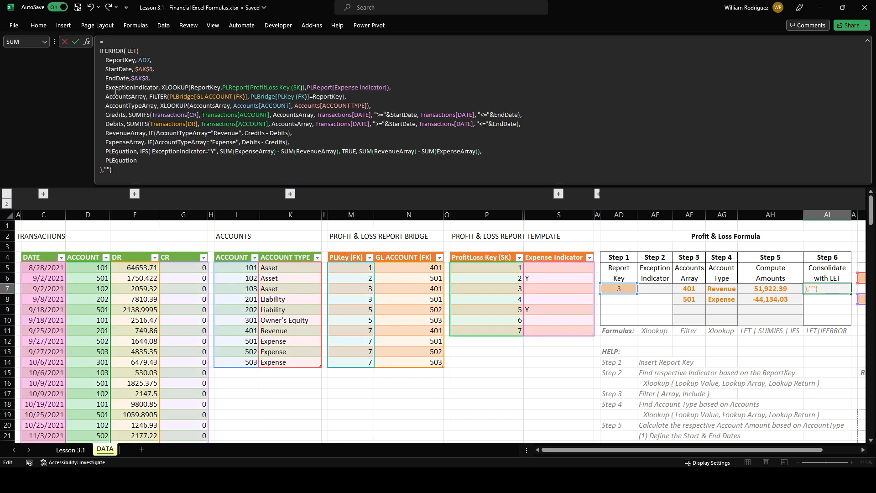
Examine how ReportKey feeds the ExceptionIndicator XLOOKUP and the AccountsArray FILTER in the AI7 formula
{"action": "double_click", "coordinate": [117, 60]}
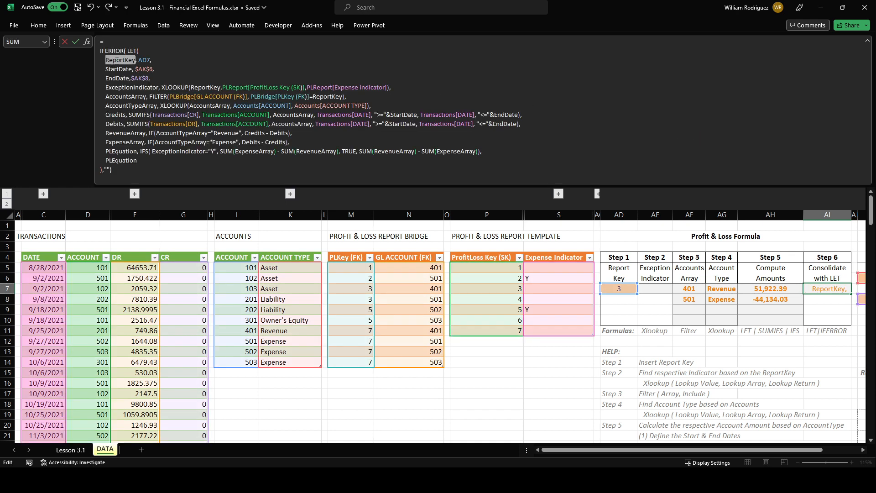
{"action": "double_click", "coordinate": [121, 87]}
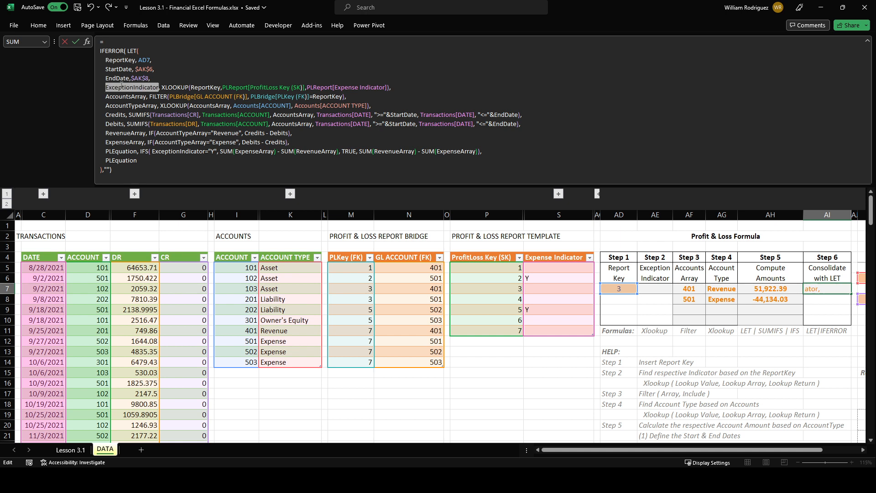
{"action": "double_click", "coordinate": [207, 87]}
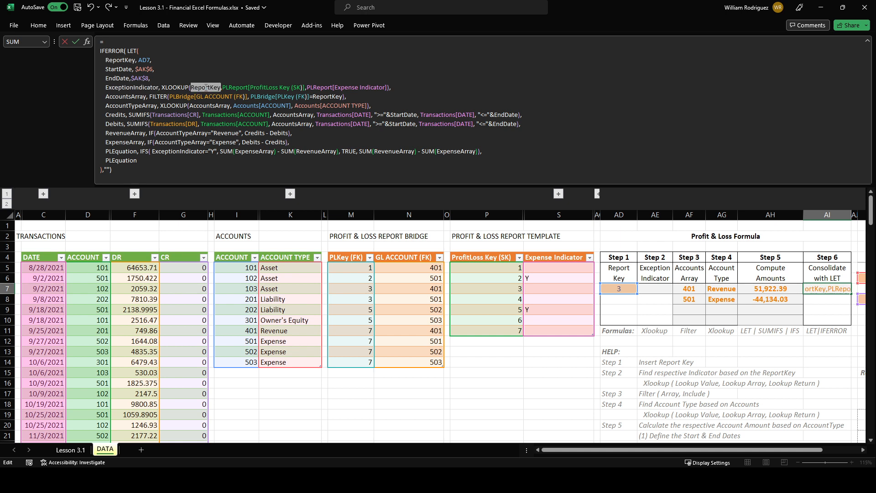
{"action": "double_click", "coordinate": [136, 97]}
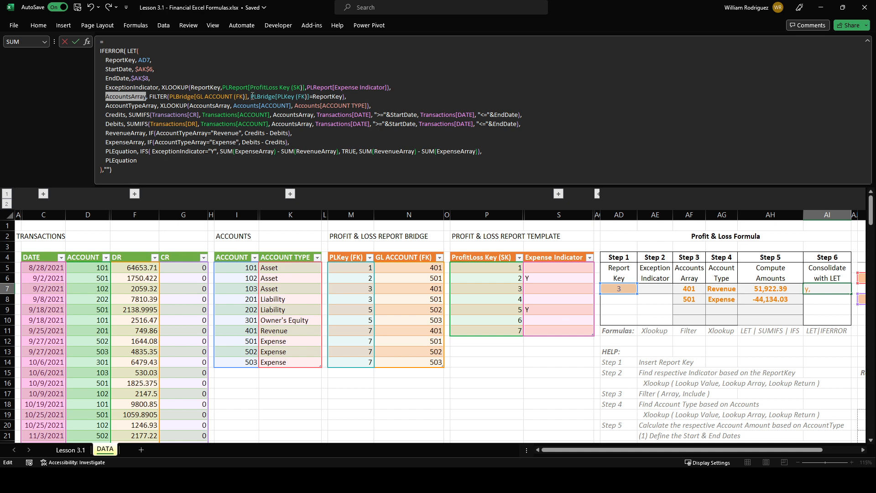
{"action": "double_click", "coordinate": [323, 97]}
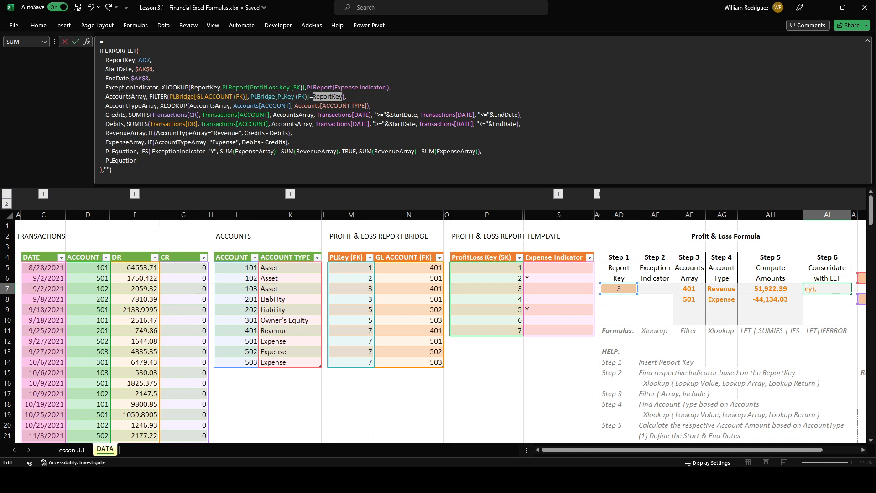
Examine where AccountsArray is used in the AccountTypeArray, Credits and Debits definitions of the AI7 formula
{"action": "double_click", "coordinate": [139, 106]}
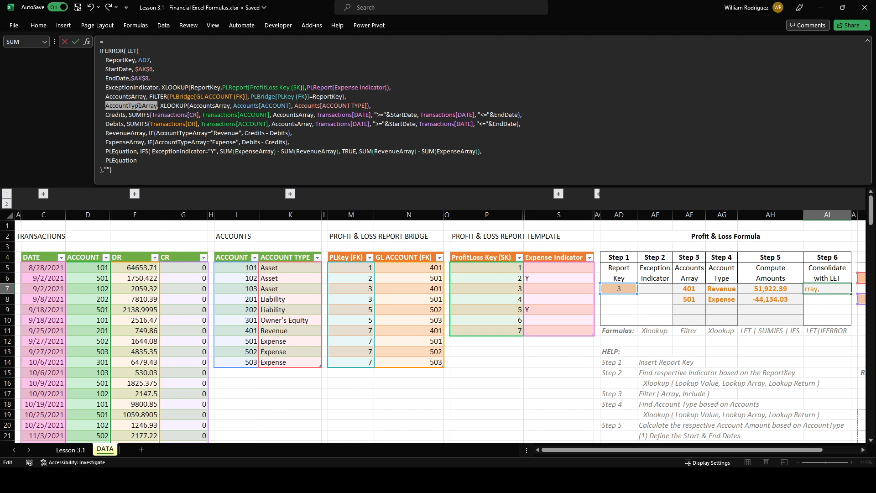
{"action": "double_click", "coordinate": [205, 106]}
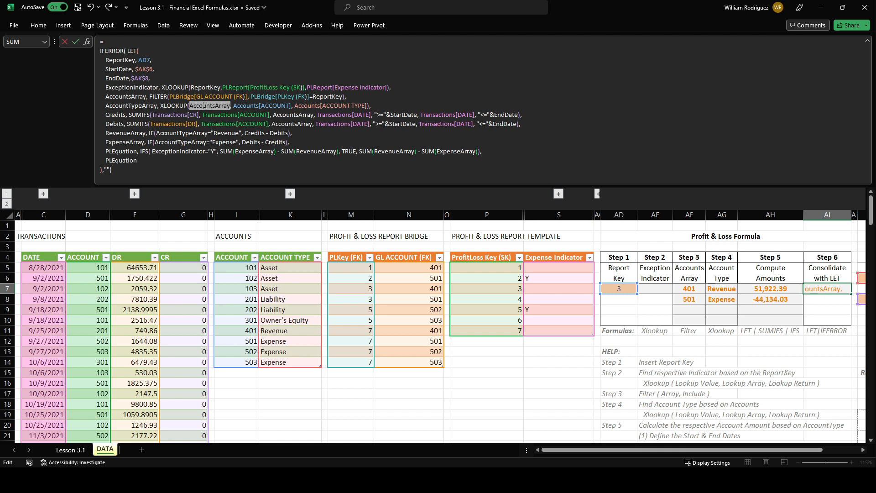
{"action": "double_click", "coordinate": [294, 114]}
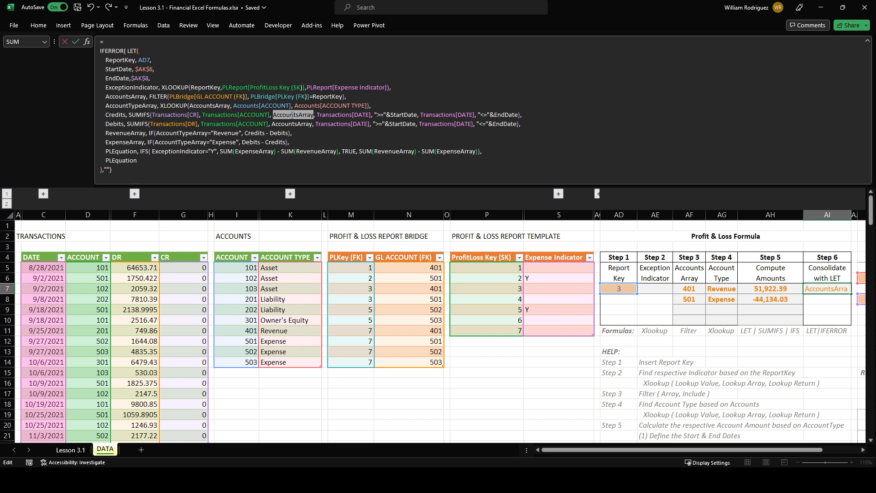
{"action": "double_click", "coordinate": [293, 124]}
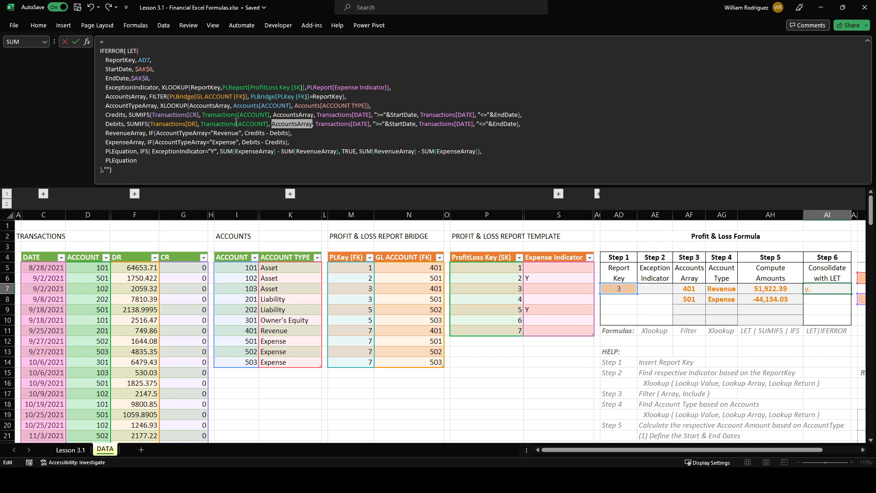
Check the AccountTypeArray and ExceptionIndicator references in the revenue, expense and PLEquation definitions, and commit the IFERROR(LET()) formula in AI7
{"action": "double_click", "coordinate": [125, 142]}
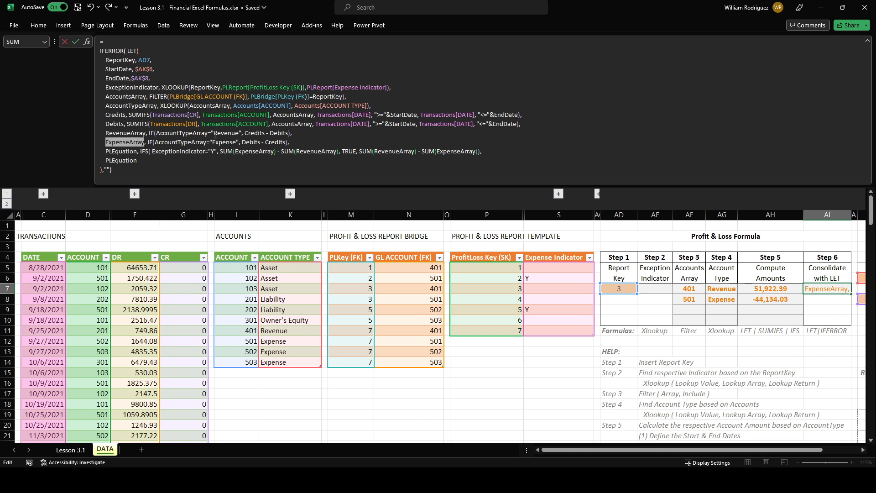
{"action": "double_click", "coordinate": [200, 133]}
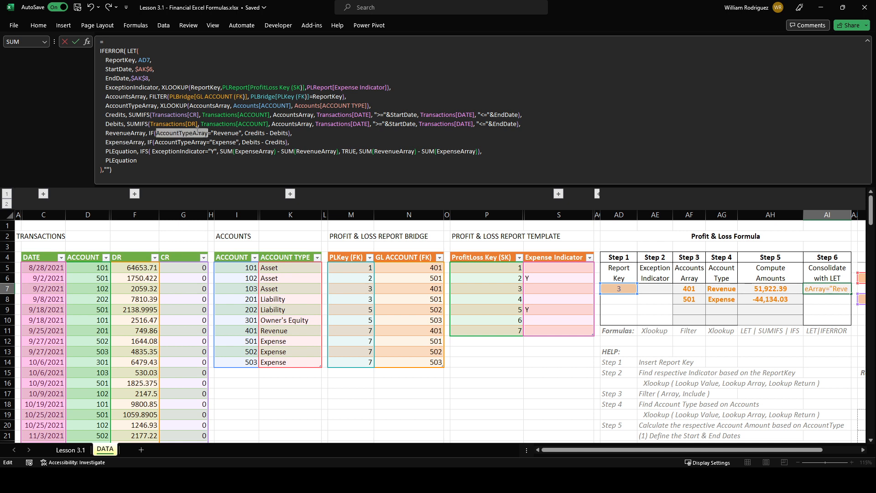
{"action": "double_click", "coordinate": [180, 141]}
{"action": "double_click", "coordinate": [182, 152]}
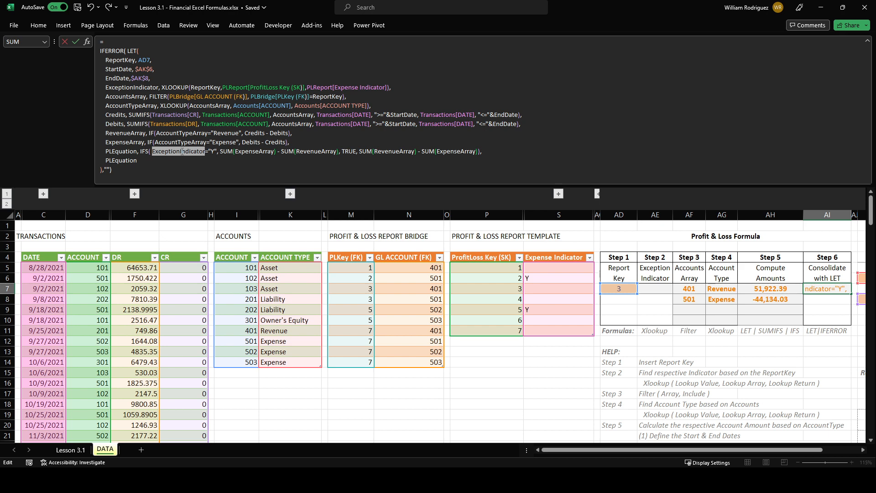
{"action": "left_click", "coordinate": [79, 41]}
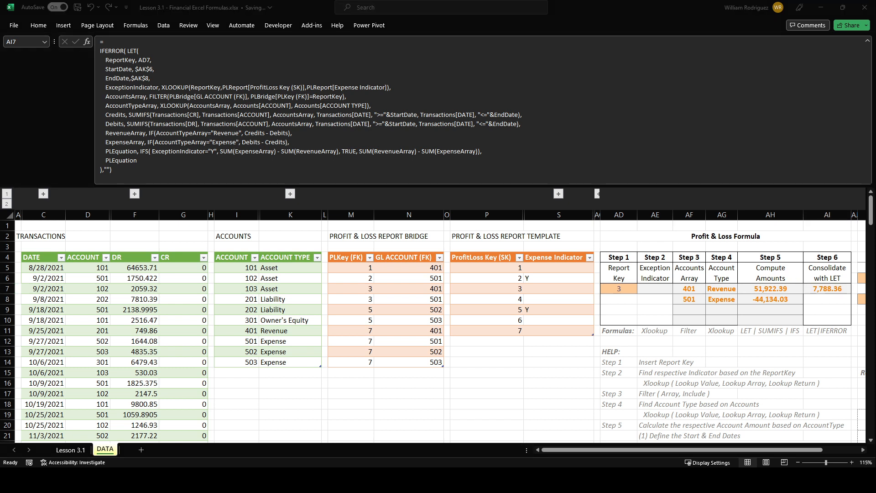
Expand all grouped columns on the DATA sheet and bring the Balance Sheet Formula section into view
{"action": "left_click", "coordinate": [833, 237]}
{"action": "key", "text": "Right"}
{"action": "key", "text": "Right"}
{"action": "key", "text": "Right"}
{"action": "key", "text": "Right"}
{"action": "key", "text": "Right"}
{"action": "key", "text": "Right"}
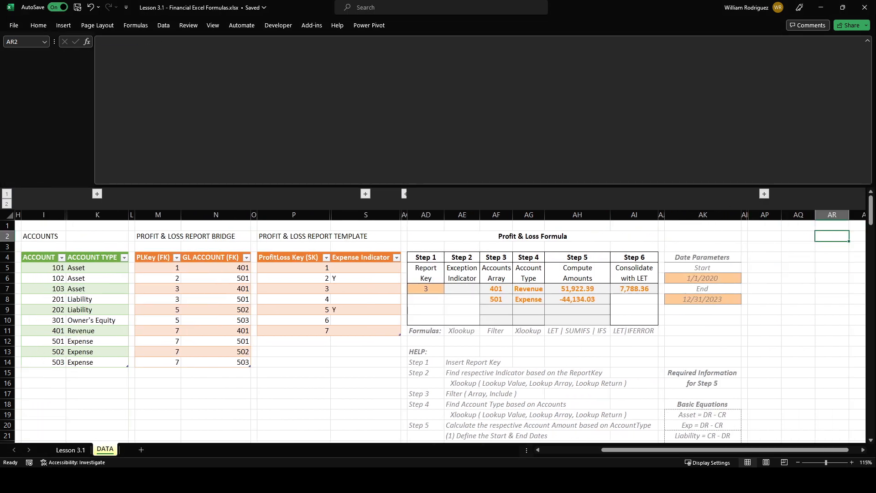
{"action": "left_click", "coordinate": [7, 204]}
{"action": "scroll", "coordinate": [717, 286], "scroll_direction": "right", "scroll_amount": 1}
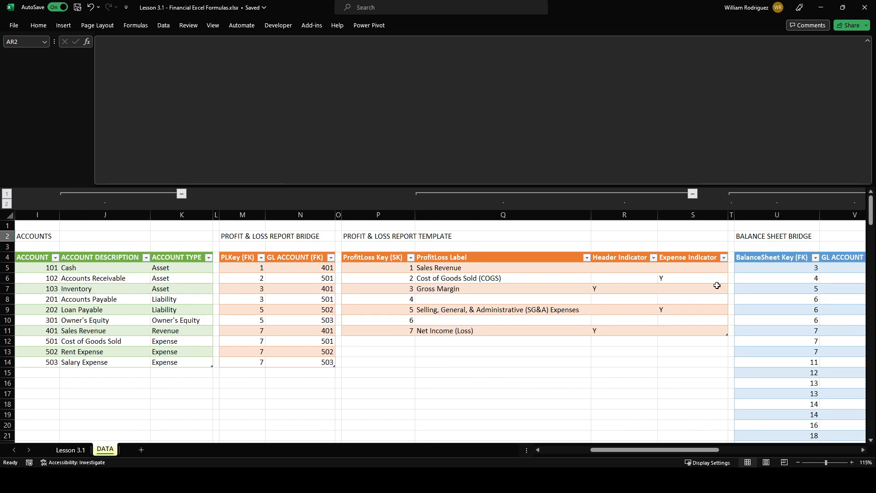
{"action": "scroll", "coordinate": [718, 285], "scroll_direction": "right", "scroll_amount": 8}
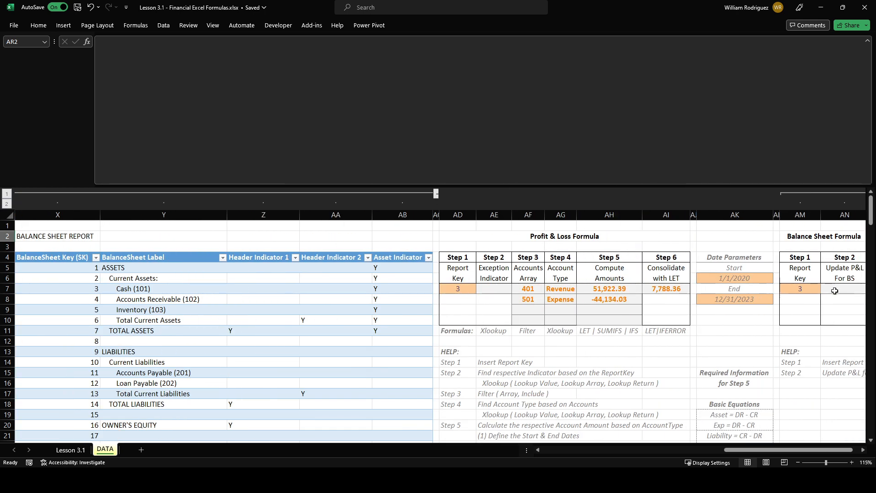
Open the Balance Sheet formula in AN7 and examine its ReportKey reference and the BS_Report columns in ExceptionIndicator
{"action": "double_click", "coordinate": [835, 291]}
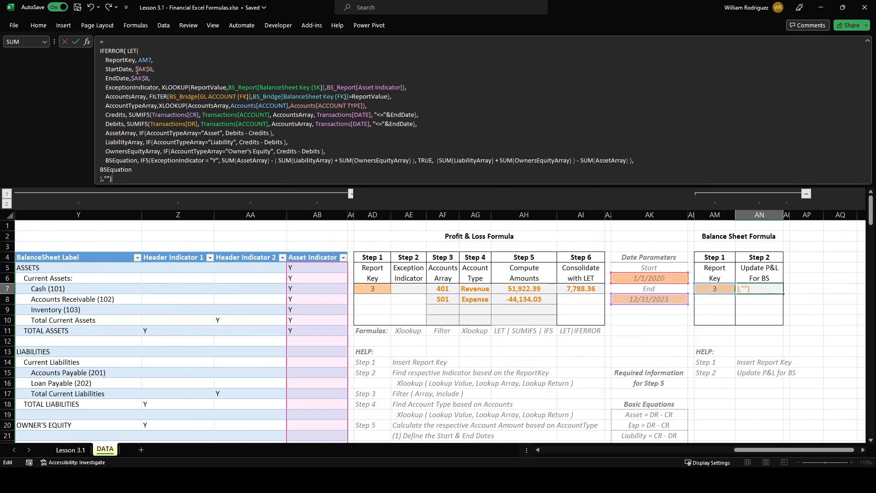
{"action": "double_click", "coordinate": [119, 60]}
{"action": "double_click", "coordinate": [143, 60]}
{"action": "double_click", "coordinate": [254, 86]}
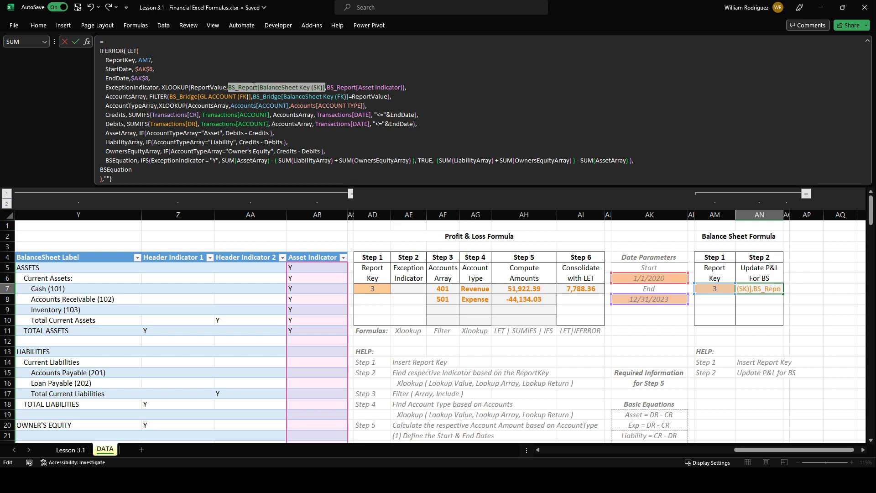
{"action": "double_click", "coordinate": [364, 87]}
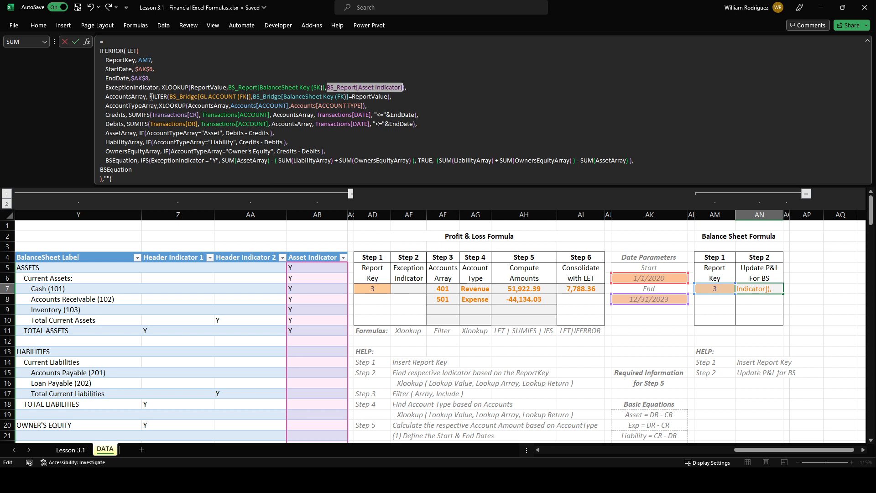
Examine the BS_Bridge references in AccountsArray and the EndDate-only date criteria in the Debits SUMIFS of the AN7 formula
{"action": "double_click", "coordinate": [126, 96]}
{"action": "double_click", "coordinate": [183, 97]}
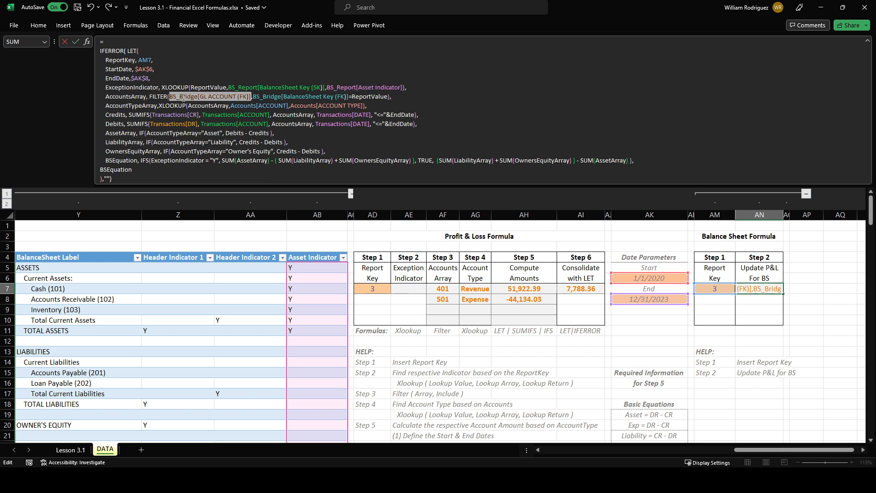
{"action": "double_click", "coordinate": [262, 97]}
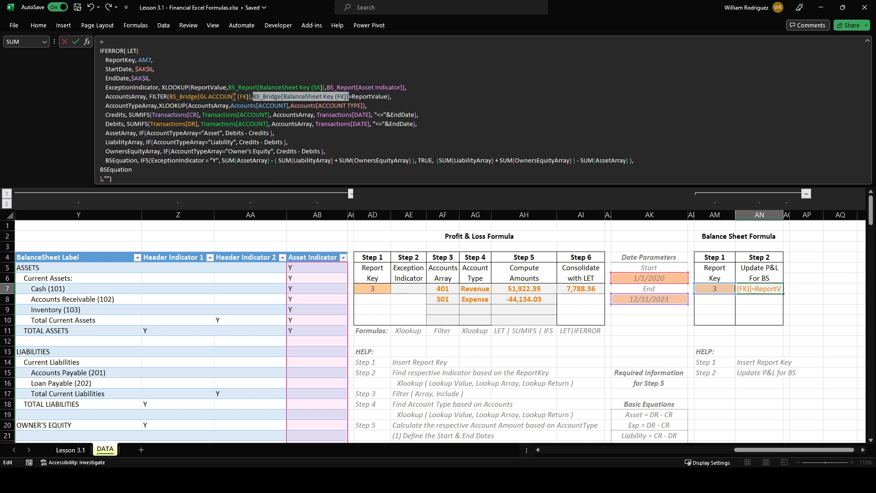
{"action": "double_click", "coordinate": [114, 124]}
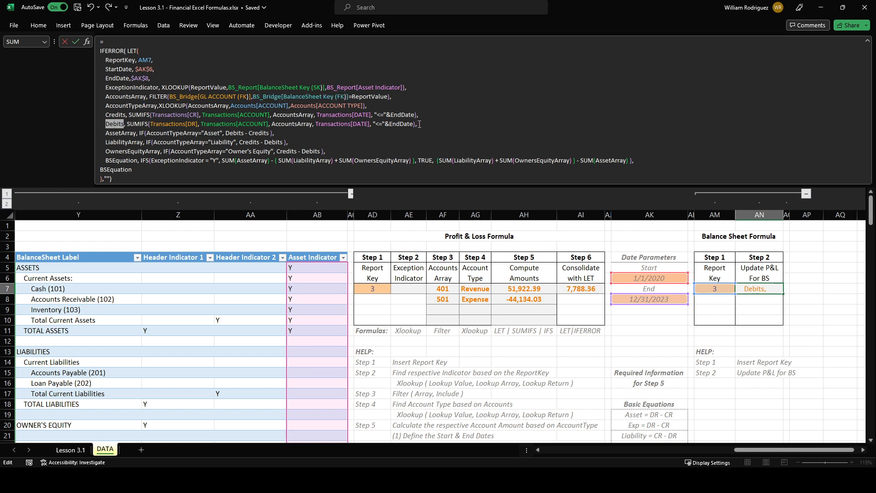
{"action": "left_click_drag", "start_coordinate": [419, 124], "coordinate": [316, 124]}
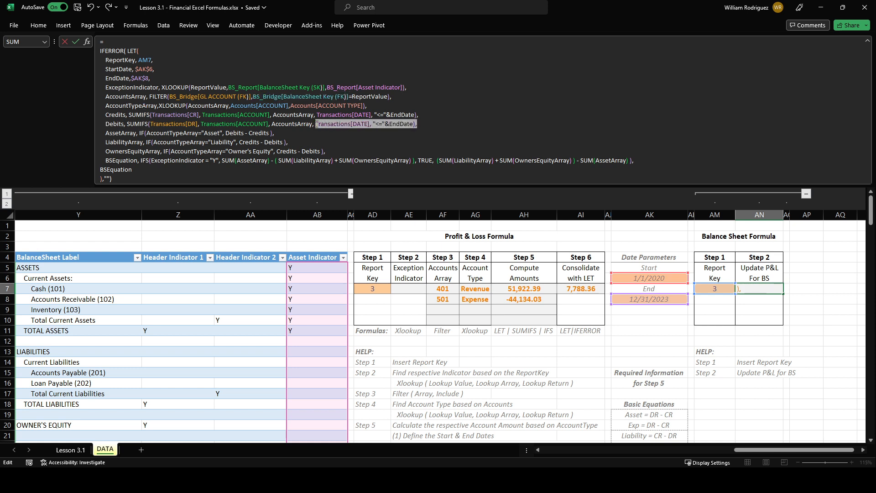
{"action": "left_click", "coordinate": [327, 124]}
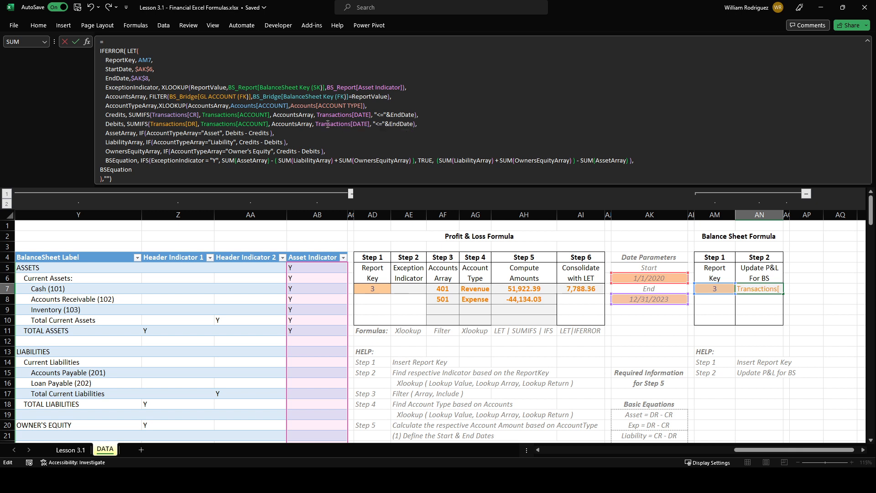
Examine the AssetArray, LiabilityArray and OwnersEquityArray definitions in AN7, including their account type tests and debit/credit calculations
{"action": "double_click", "coordinate": [131, 132]}
{"action": "double_click", "coordinate": [128, 142]}
{"action": "double_click", "coordinate": [130, 151]}
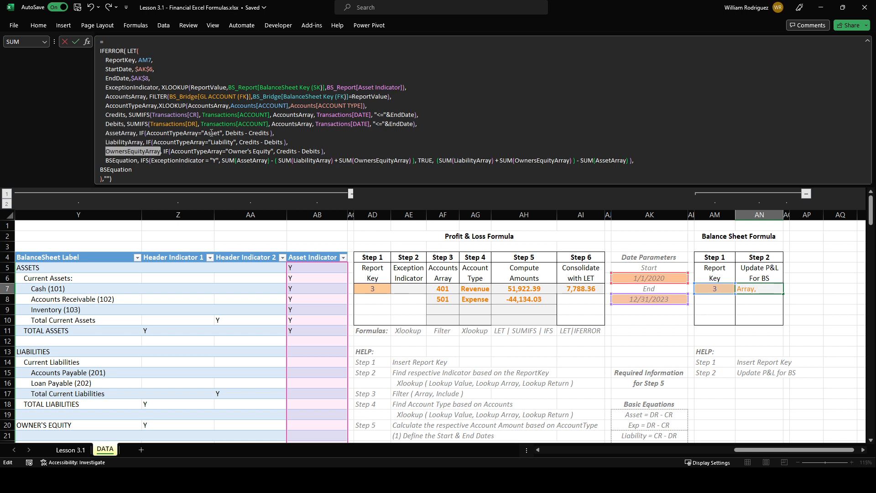
{"action": "double_click", "coordinate": [211, 132]}
{"action": "double_click", "coordinate": [223, 142]}
{"action": "double_click", "coordinate": [244, 151]}
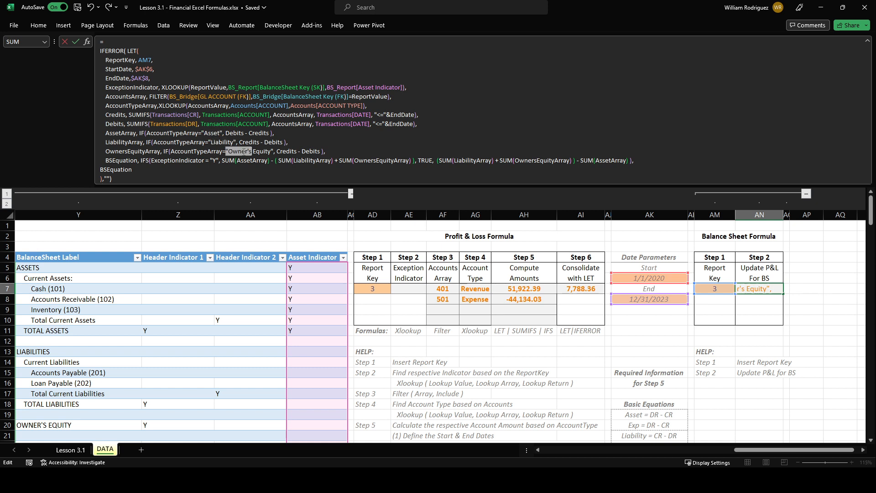
{"action": "left_click_drag", "start_coordinate": [226, 133], "coordinate": [321, 152]}
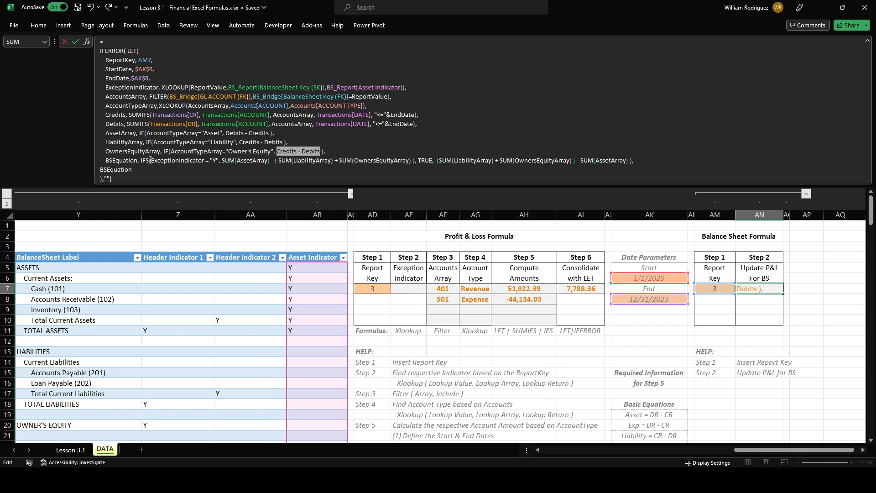
Examine the IFS logic of BSEquation in the AN7 formula and close the formula without edits
{"action": "left_click_drag", "start_coordinate": [141, 161], "coordinate": [626, 160]}
{"action": "left_click", "coordinate": [626, 160]}
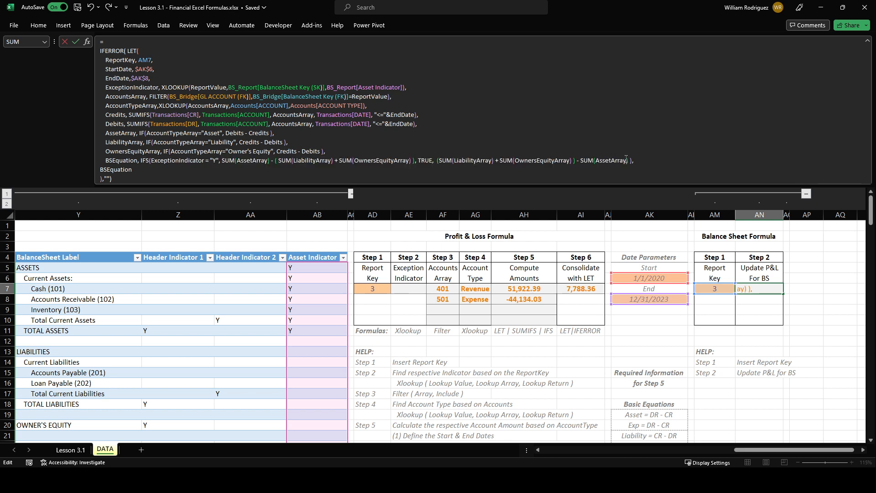
{"action": "left_click", "coordinate": [75, 41]}
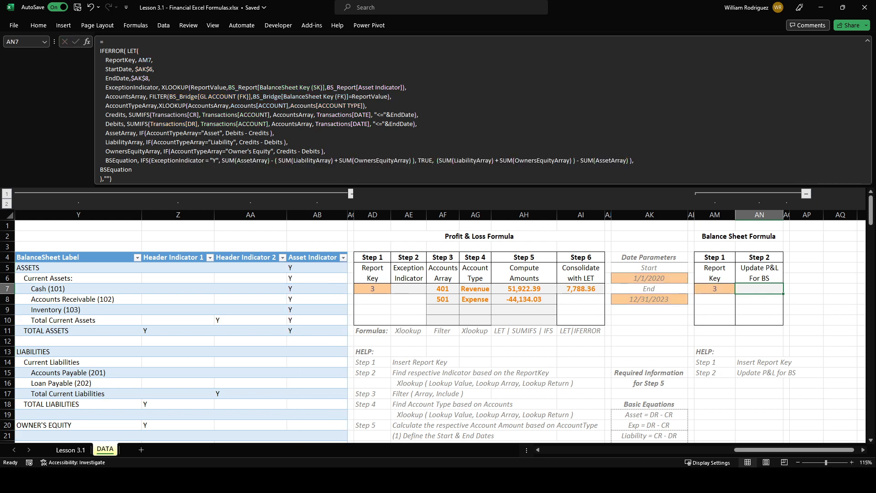